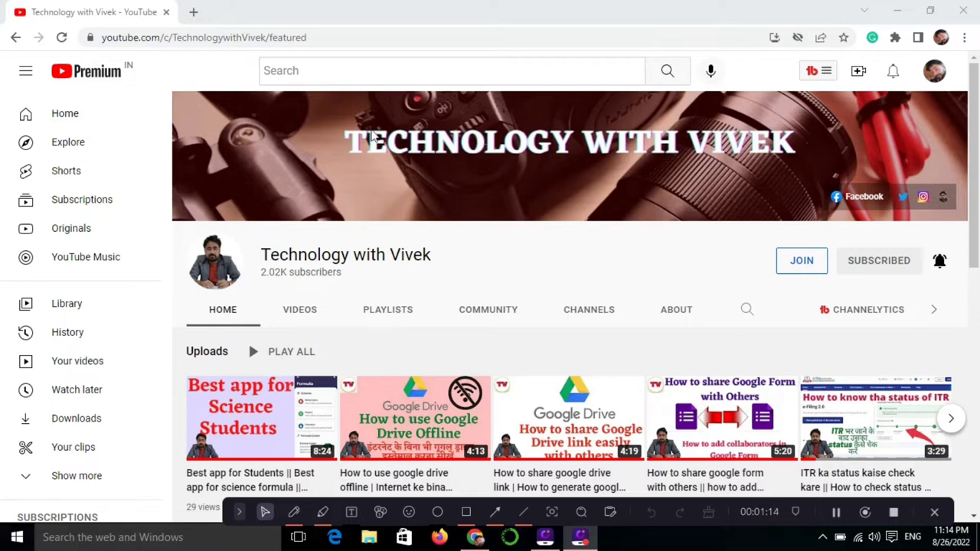
Go to docs.google.com in a new Chrome tab
{"action": "left_click", "coordinate": [191, 13]}
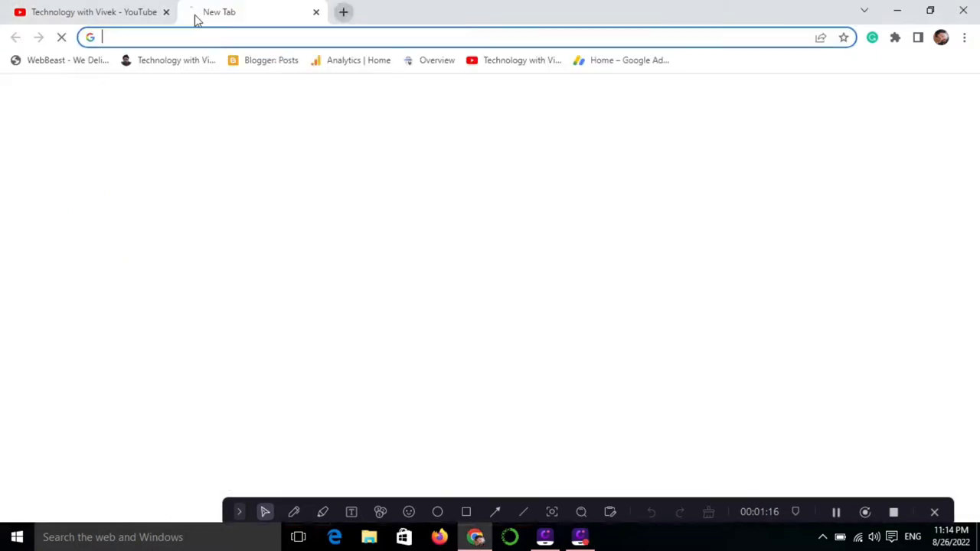
{"action": "left_click", "coordinate": [217, 37]}
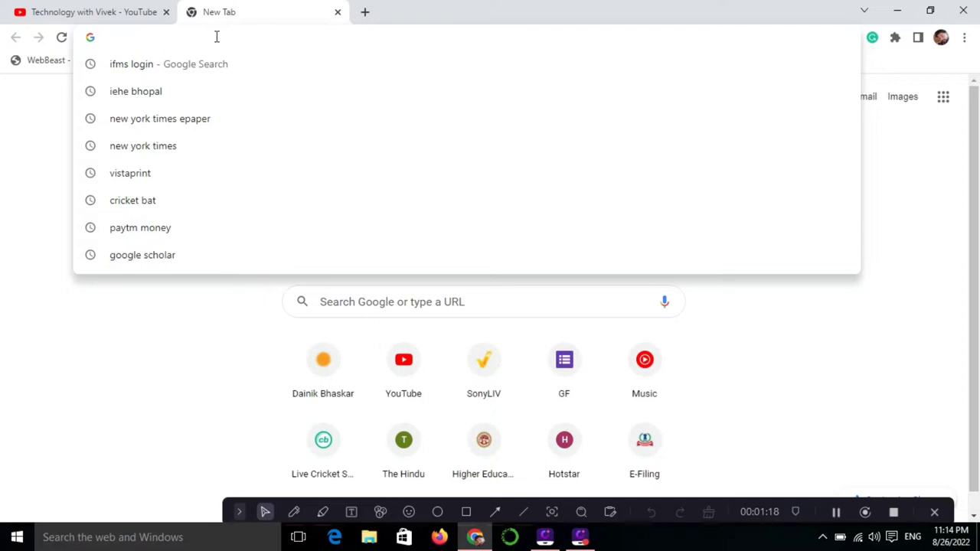
{"action": "type", "text": "docs"}
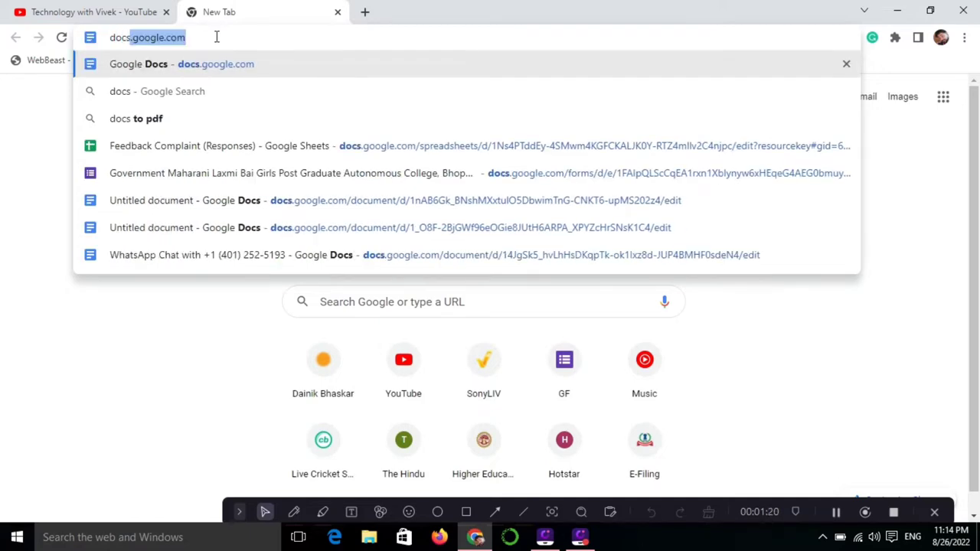
{"action": "key", "text": "Right"}
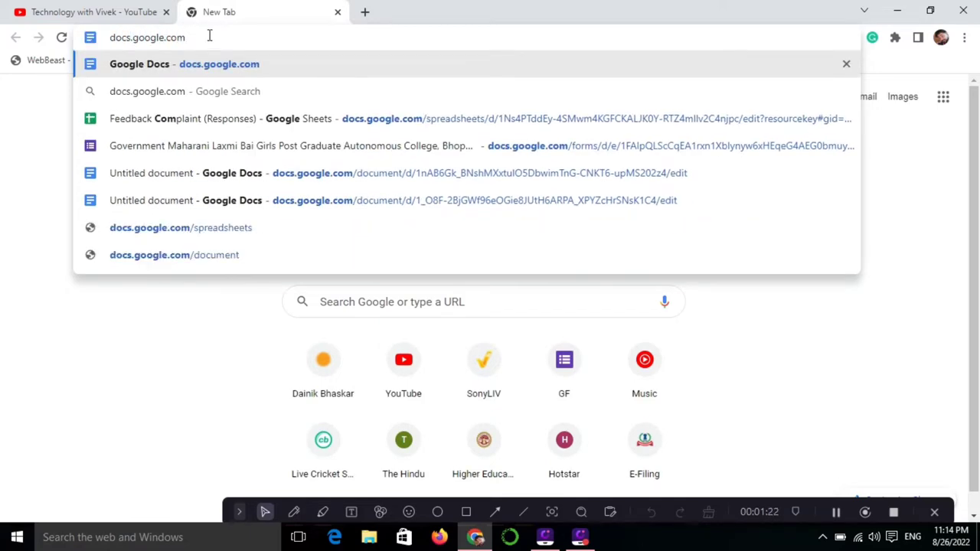
{"action": "left_click_drag", "start_coordinate": [197, 38], "coordinate": [111, 47]}
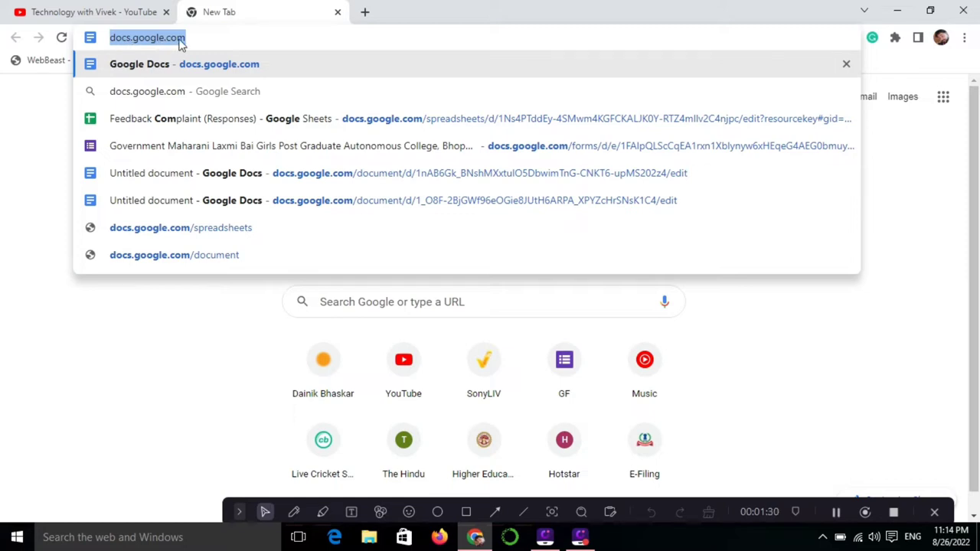
{"action": "left_click", "coordinate": [203, 37]}
{"action": "key", "text": "Return"}
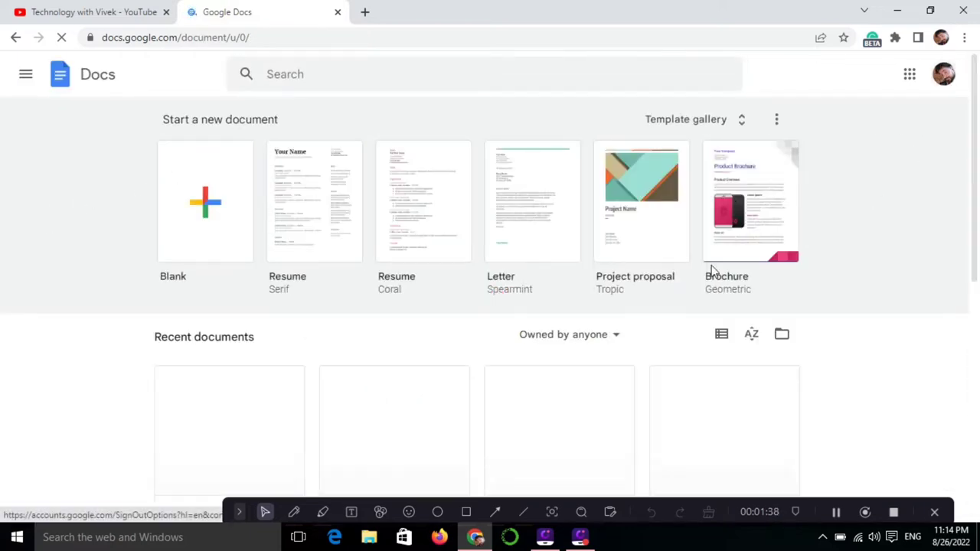
Create a blank document, then type and erase the test word 'hello'
{"action": "left_click", "coordinate": [202, 217]}
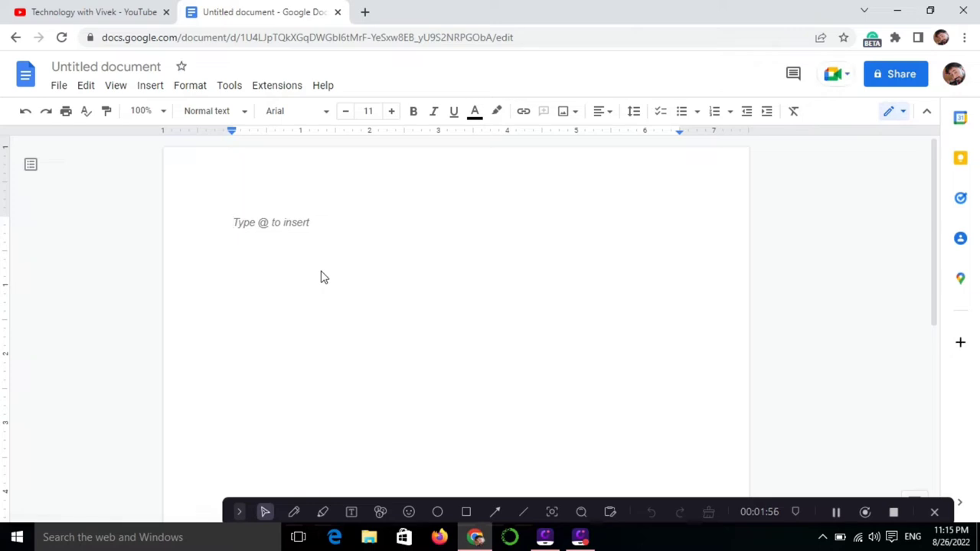
{"action": "type", "text": "h"}
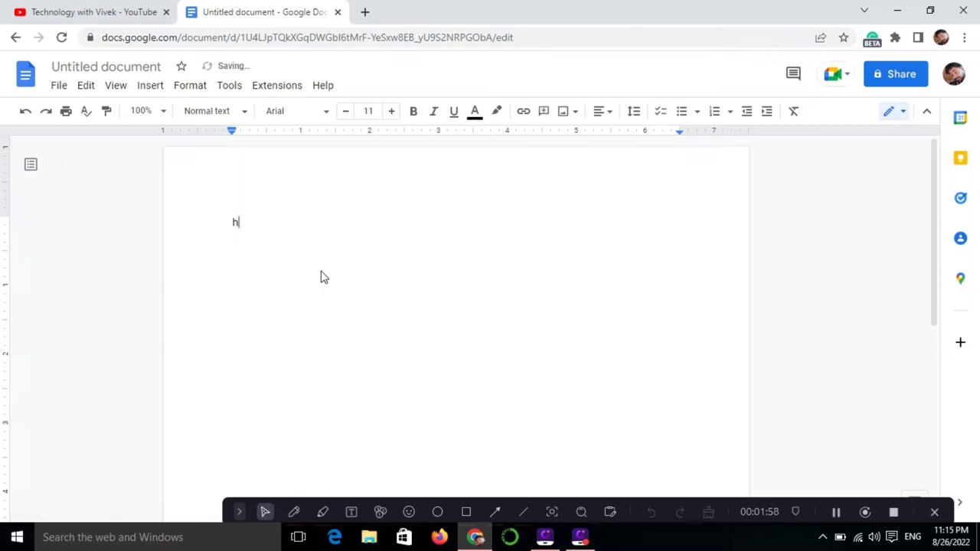
{"action": "type", "text": "ello"}
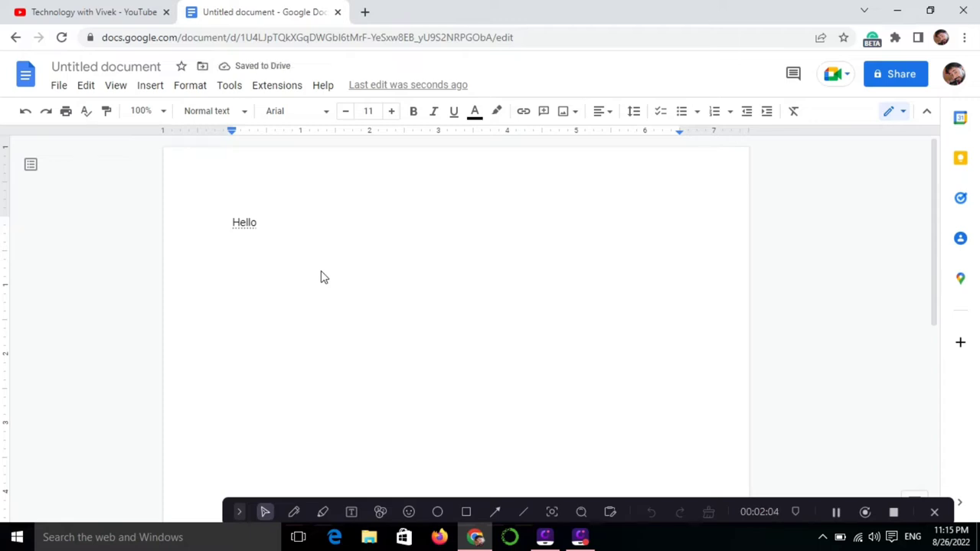
{"action": "key", "text": "BackSpace"}
{"action": "key", "text": "BackSpace"}
{"action": "key", "text": "BackSpace"}
{"action": "key", "text": "BackSpace"}
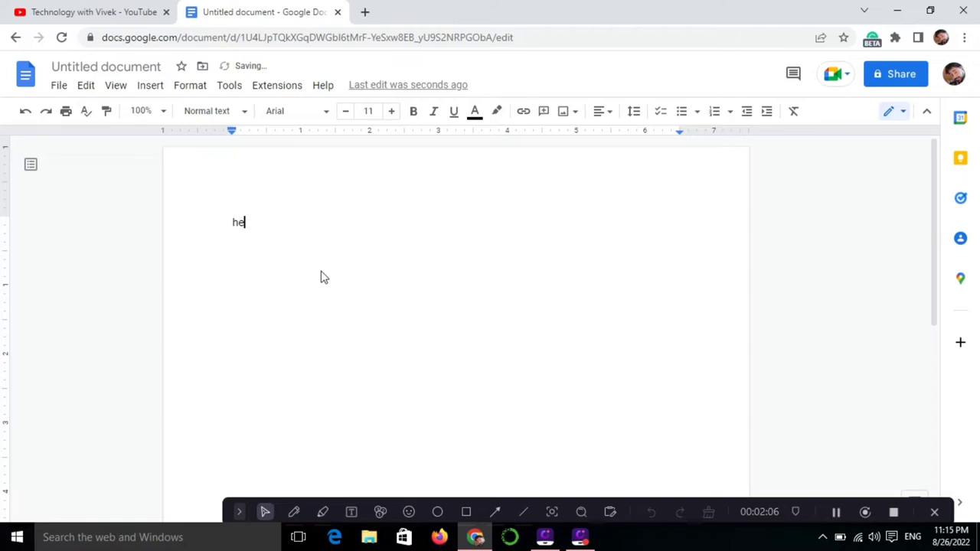
{"action": "key", "text": "BackSpace"}
{"action": "key", "text": "BackSpace"}
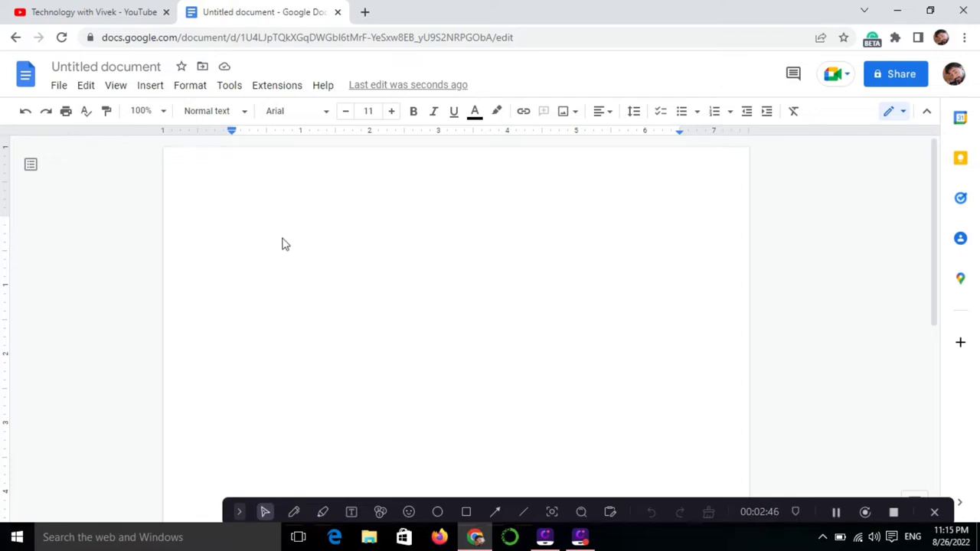
Turn on Voice typing from the Tools menu
{"action": "left_click", "coordinate": [225, 90]}
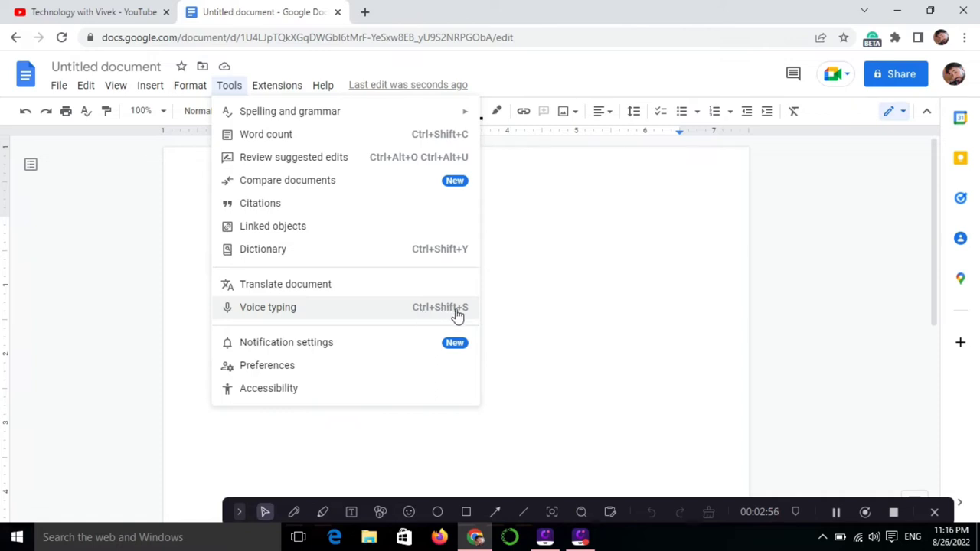
{"action": "left_click", "coordinate": [259, 310]}
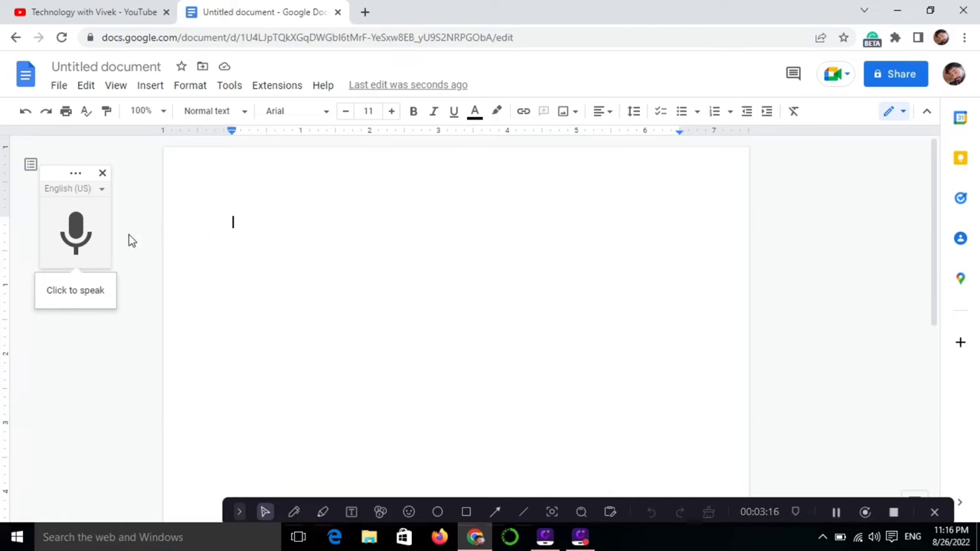
Dictate an English sentence introducing the speaker and his channel, then add a new line
{"action": "left_click", "coordinate": [77, 232]}
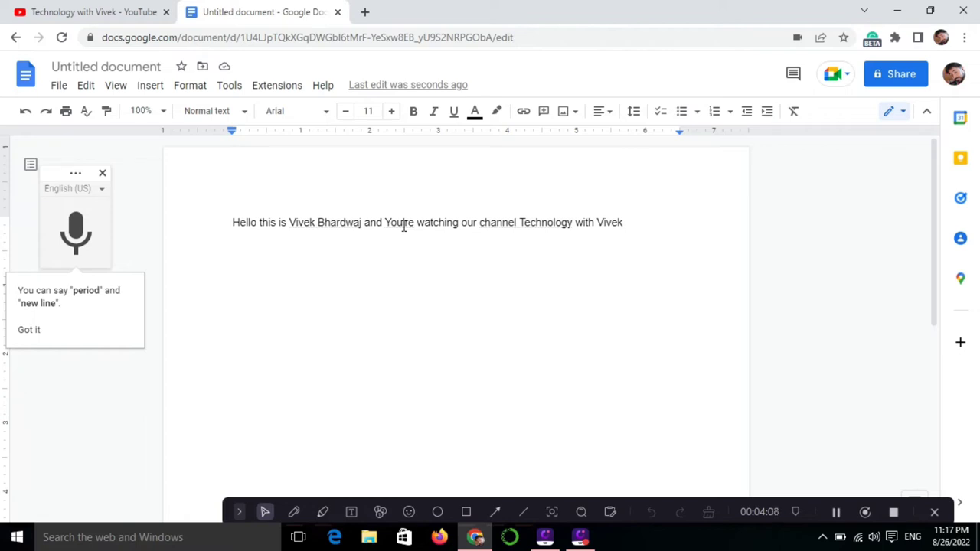
{"action": "key", "text": "Return"}
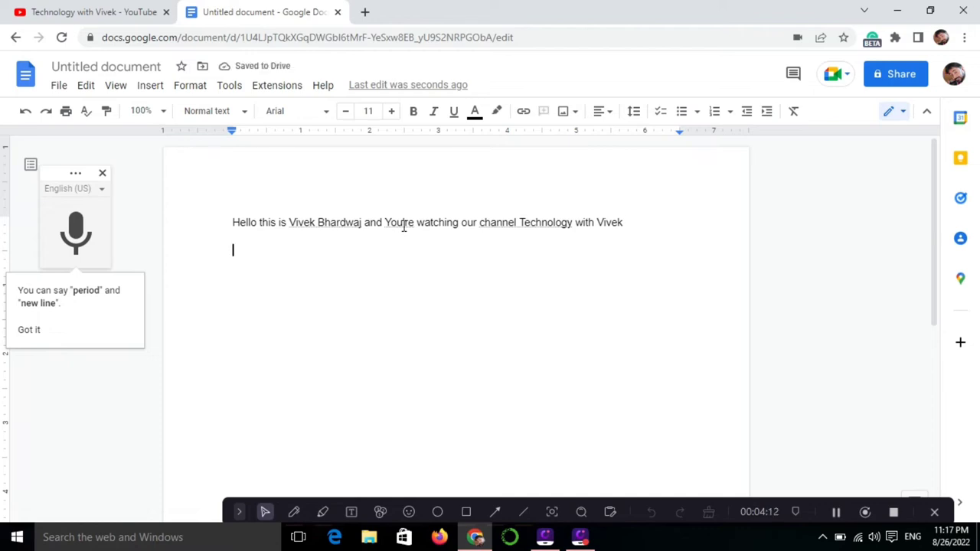
Switch the voice typing language from English (US) to हिन्दी
{"action": "left_click", "coordinate": [102, 190]}
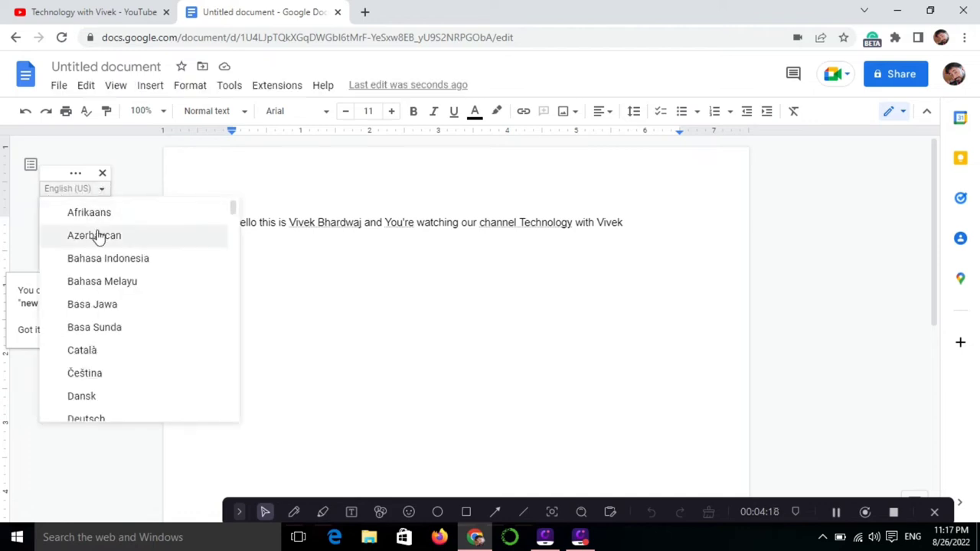
{"action": "scroll", "coordinate": [97, 330], "scroll_direction": "down", "scroll_amount": 2}
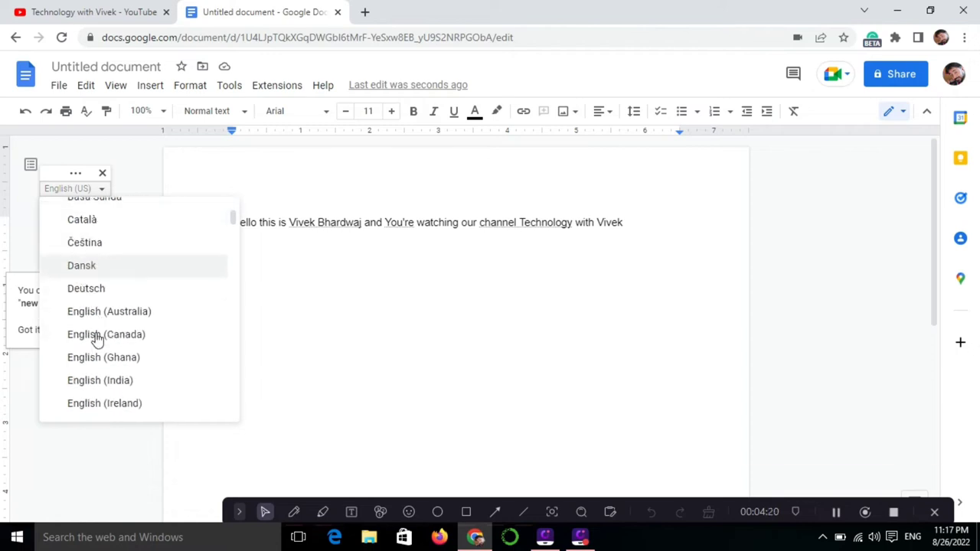
{"action": "scroll", "coordinate": [96, 340], "scroll_direction": "down", "scroll_amount": 1}
{"action": "scroll", "coordinate": [97, 339], "scroll_direction": "down", "scroll_amount": 1}
{"action": "scroll", "coordinate": [97, 339], "scroll_direction": "down", "scroll_amount": 2}
{"action": "scroll", "coordinate": [97, 340], "scroll_direction": "down", "scroll_amount": 3}
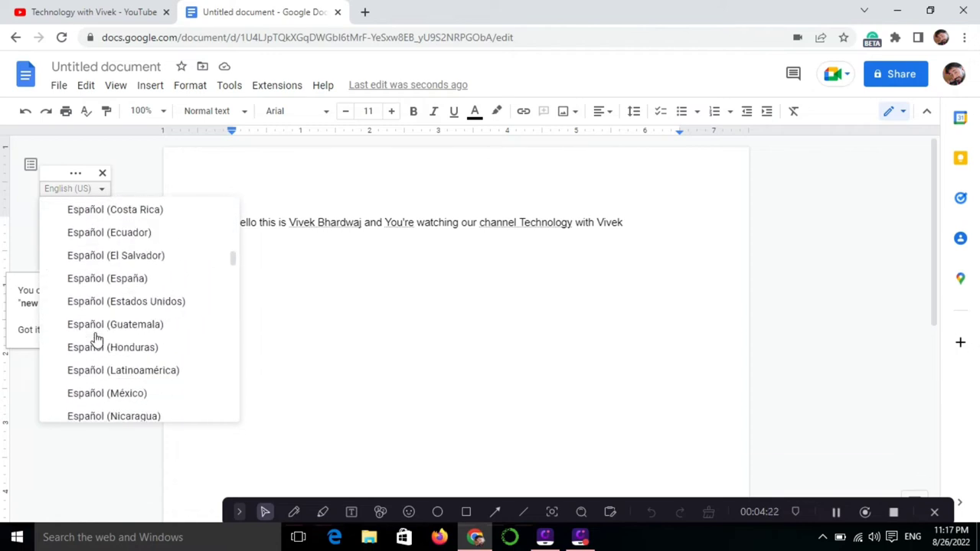
{"action": "scroll", "coordinate": [97, 340], "scroll_direction": "down", "scroll_amount": 3}
{"action": "scroll", "coordinate": [96, 339], "scroll_direction": "down", "scroll_amount": 3}
{"action": "scroll", "coordinate": [97, 339], "scroll_direction": "down", "scroll_amount": 3}
{"action": "scroll", "coordinate": [96, 339], "scroll_direction": "down", "scroll_amount": 3}
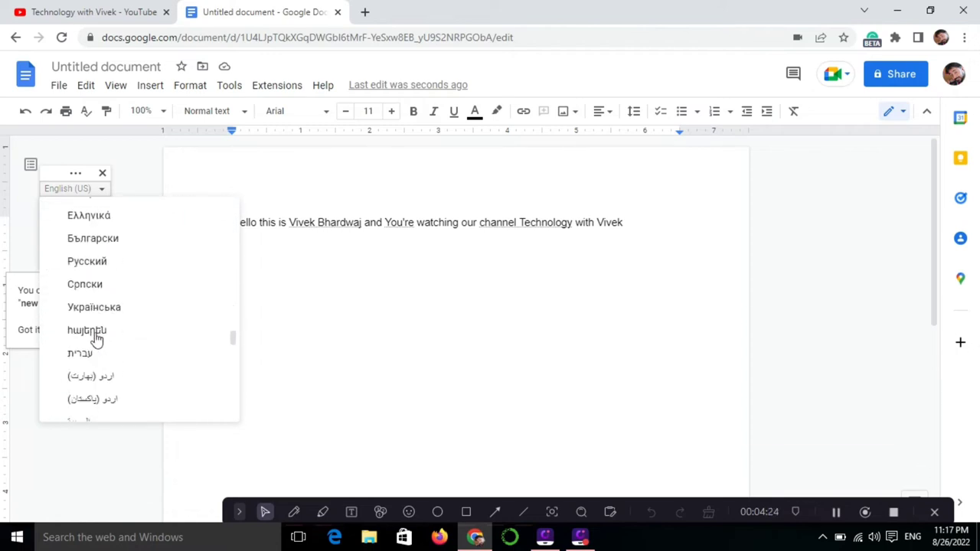
{"action": "scroll", "coordinate": [96, 339], "scroll_direction": "down", "scroll_amount": 3}
{"action": "scroll", "coordinate": [97, 339], "scroll_direction": "down", "scroll_amount": 3}
{"action": "scroll", "coordinate": [97, 339], "scroll_direction": "down", "scroll_amount": 3}
{"action": "scroll", "coordinate": [96, 339], "scroll_direction": "down", "scroll_amount": 3}
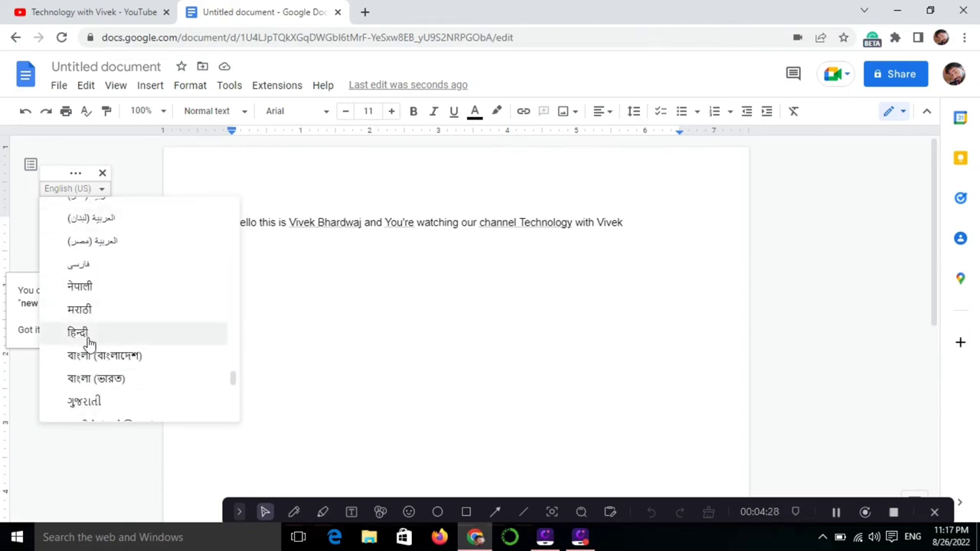
{"action": "left_click", "coordinate": [84, 334]}
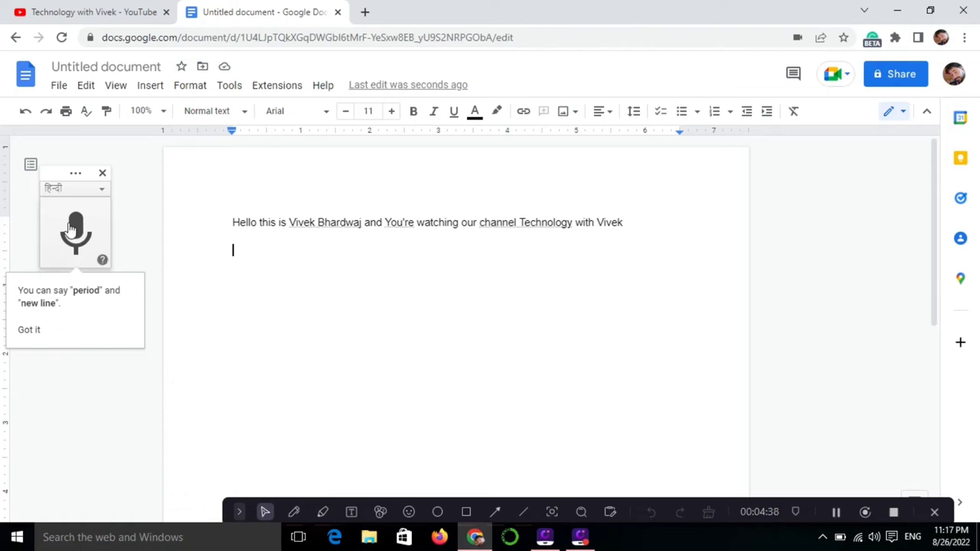
Dictate the Hindi paragraph on the second line, then stop the microphone
{"action": "left_click", "coordinate": [70, 227]}
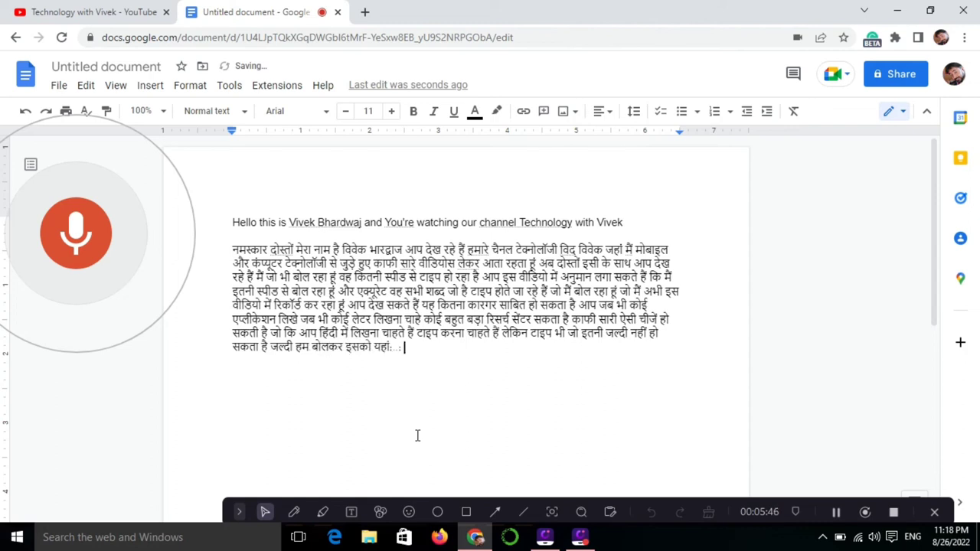
{"action": "left_click", "coordinate": [80, 232]}
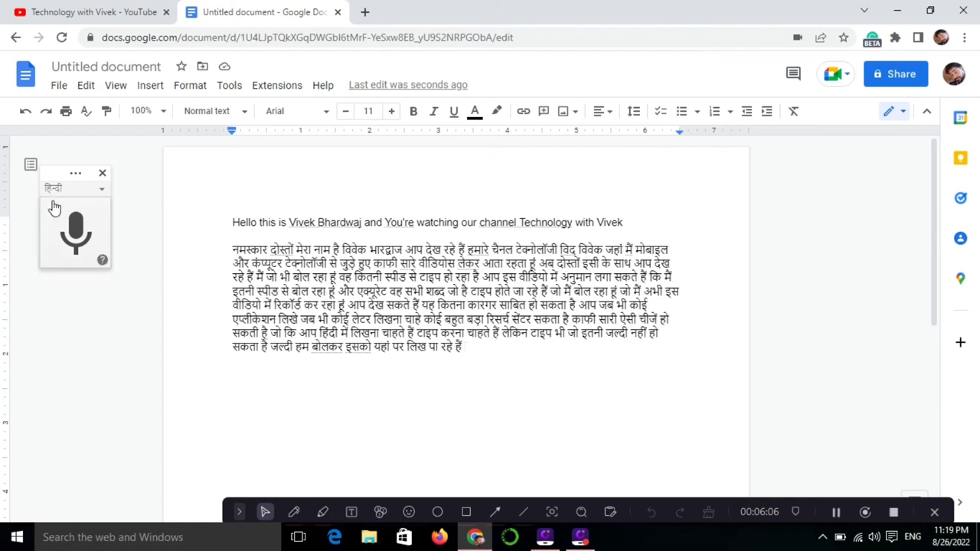
{"action": "left_click", "coordinate": [102, 191]}
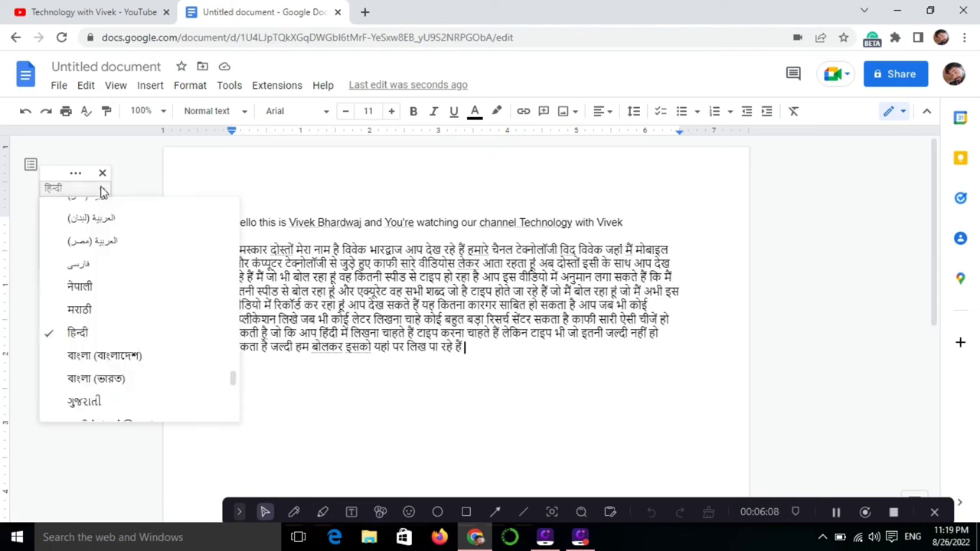
{"action": "left_click", "coordinate": [102, 191]}
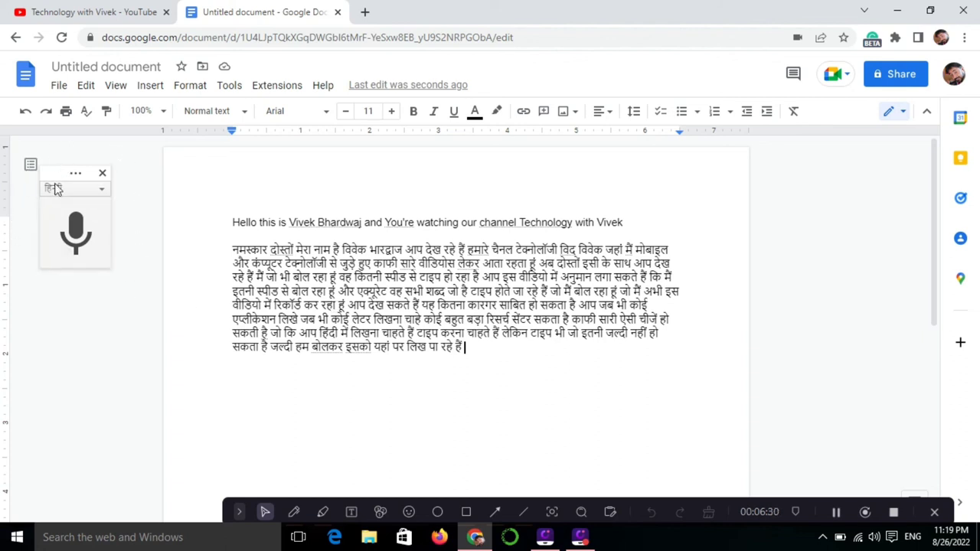
{"action": "mouse_move", "coordinate": [55, 173]}
{"action": "left_mouse_down"}
{"action": "mouse_move", "coordinate": [34, 189]}
{"action": "mouse_move", "coordinate": [69, 170]}
{"action": "left_mouse_up"}
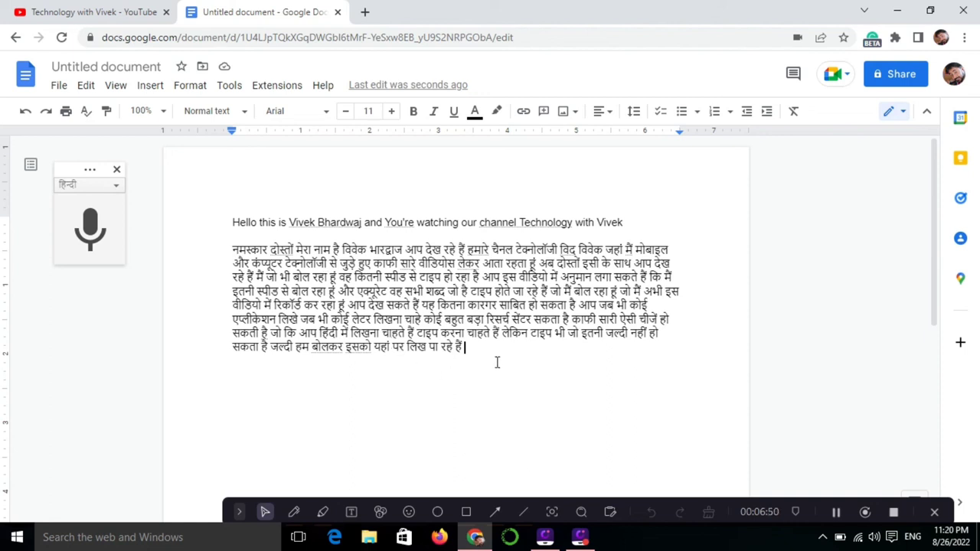
{"action": "left_click_drag", "start_coordinate": [473, 348], "coordinate": [242, 253]}
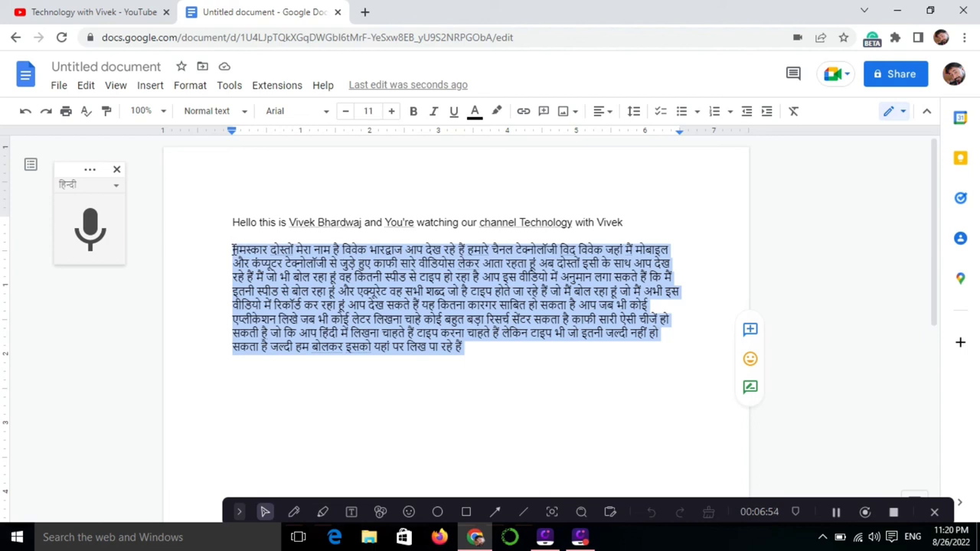
{"action": "left_click", "coordinate": [493, 367]}
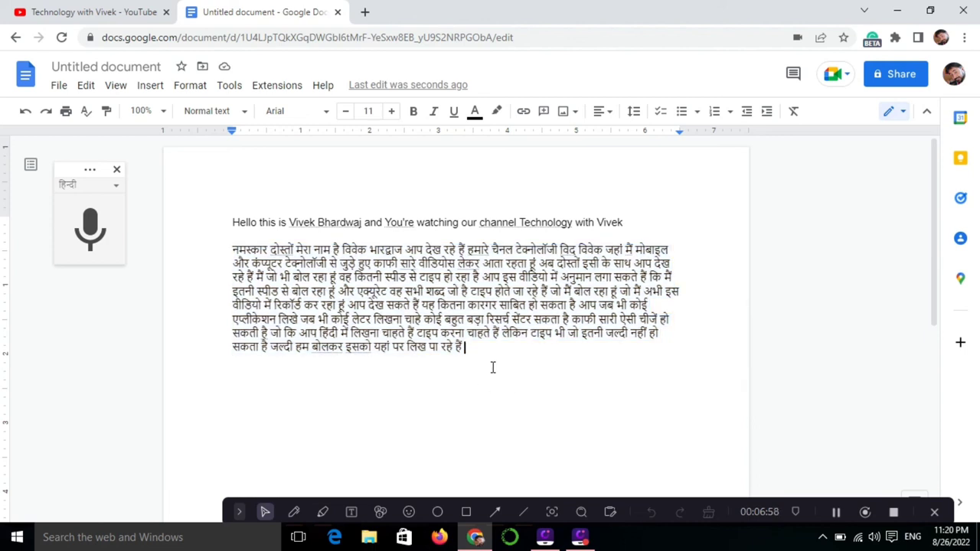